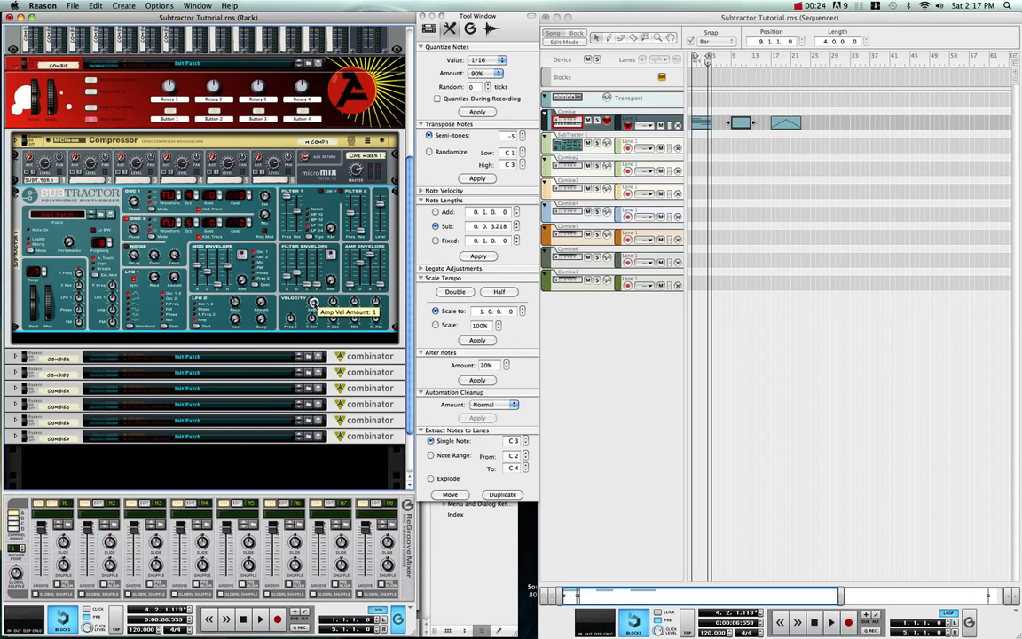
Step: Test the Subtractor's pitch bend wheel by bending it down and up
mouse_move(312, 302)
mouse_move(311, 273)
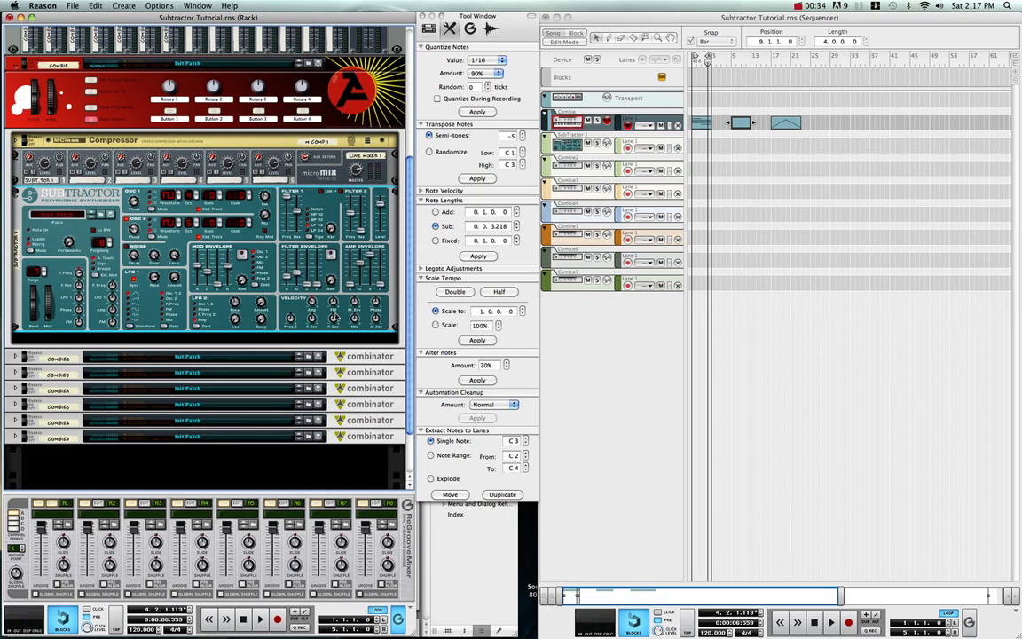
mouse_move(372, 291)
mouse_move(51, 286)
left_click_drag(51, 286, 36, 329)
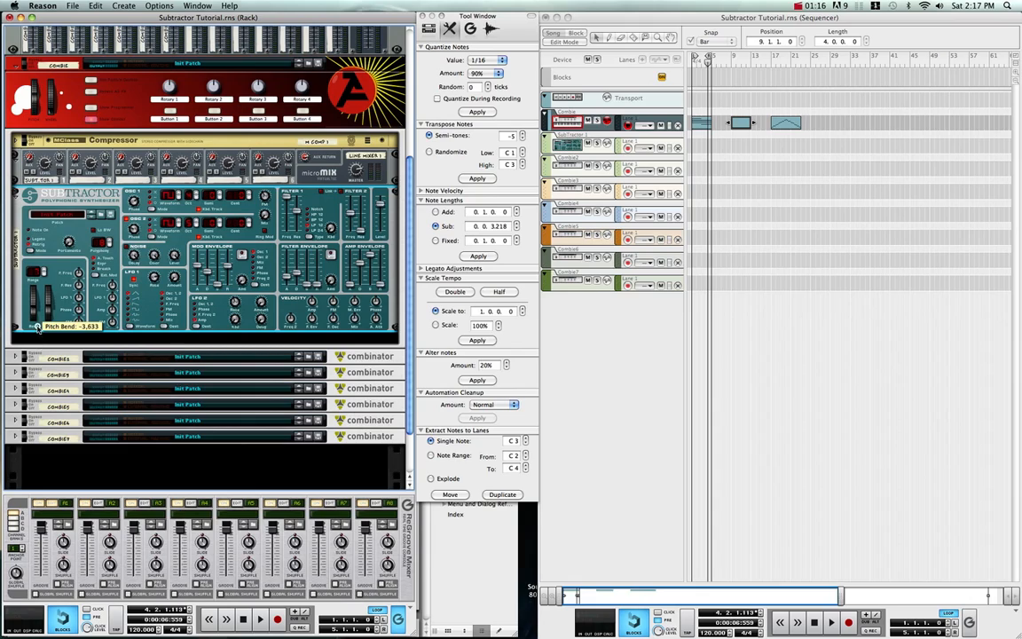
left_click_drag(39, 270, 37, 238)
Step: Adjust the Subtractor's pitch bend range and test it by moving the pitch bend wheel
left_click(42, 268)
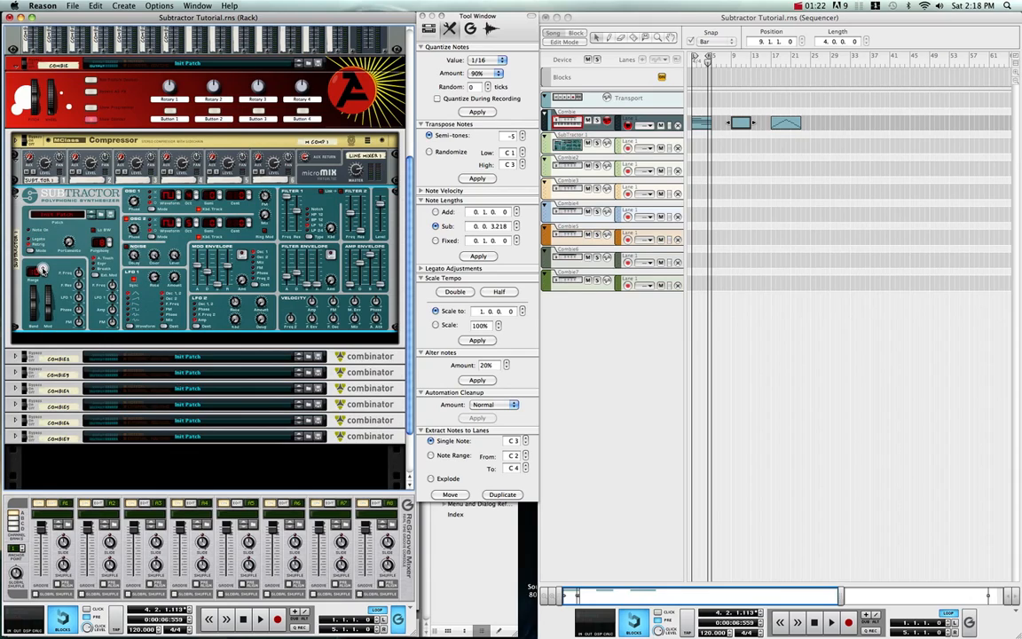
left_click(43, 269)
left_click(46, 275)
left_click(44, 268)
left_click_drag(35, 296, 61, 331)
Step: Set the LFO 1 amount to 30 and its mod wheel amount to 20, and test them by sweeping the mod wheel up and down
left_click_drag(173, 277, 173, 264)
mouse_move(78, 297)
left_click_drag(78, 298, 82, 279)
left_click_drag(49, 320, 53, 165)
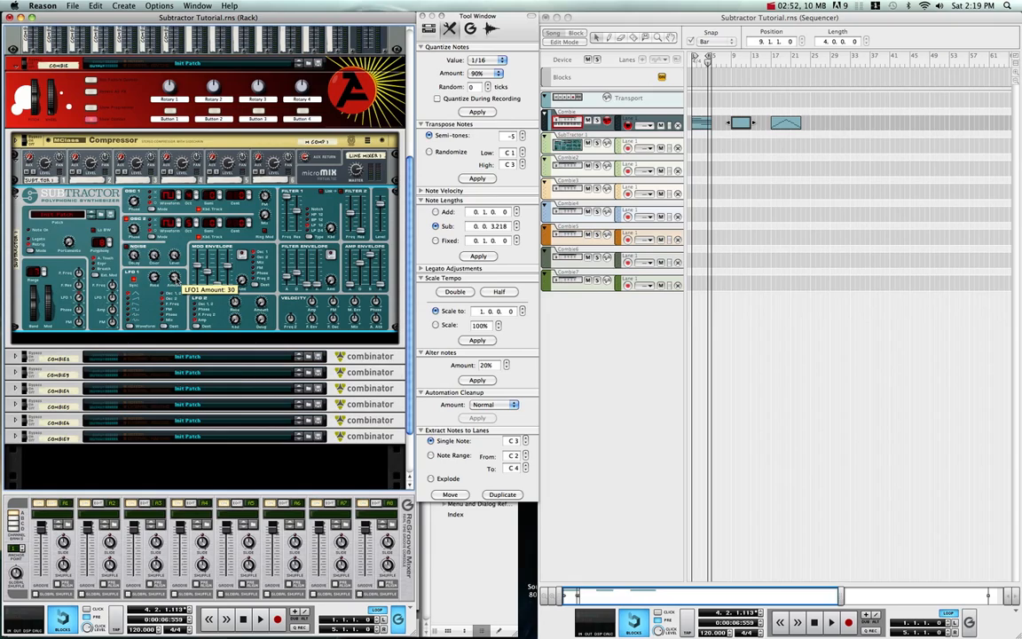
left_click_drag(47, 293, 50, 318)
left_click_drag(46, 271, 51, 328)
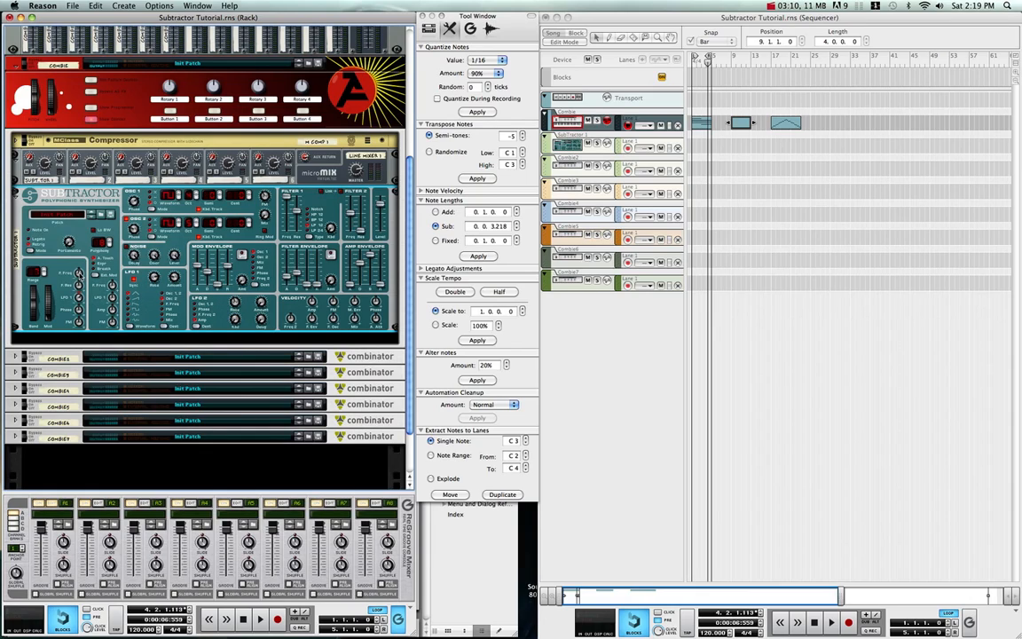
Step: Set the filter frequency mod wheel amount to -20 and raise the mod wheel to test it
left_click_drag(78, 273, 76, 284)
left_click_drag(47, 318, 52, 201)
mouse_move(79, 300)
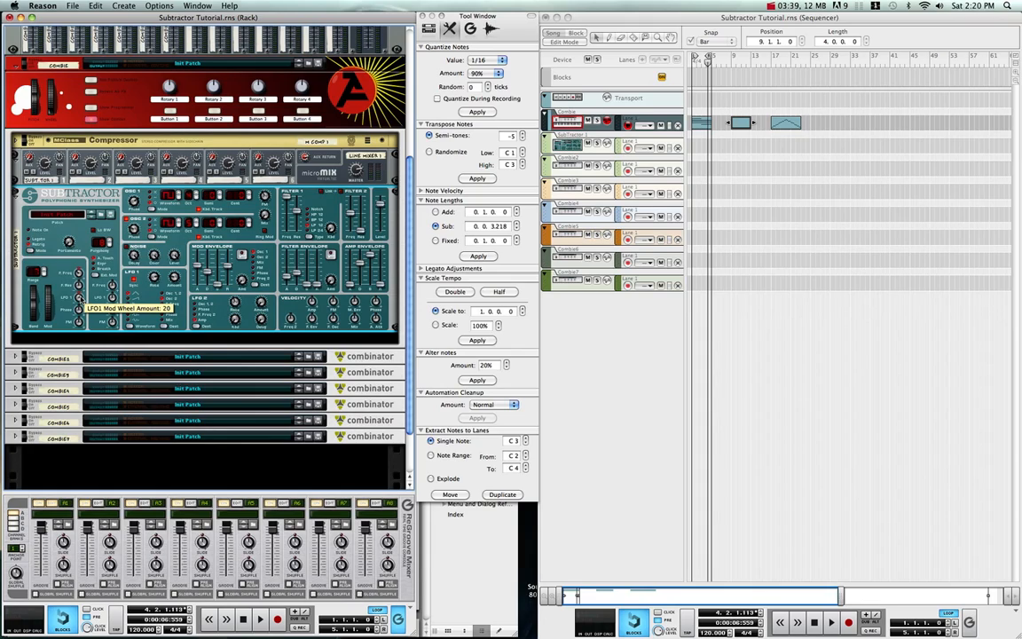
mouse_move(175, 278)
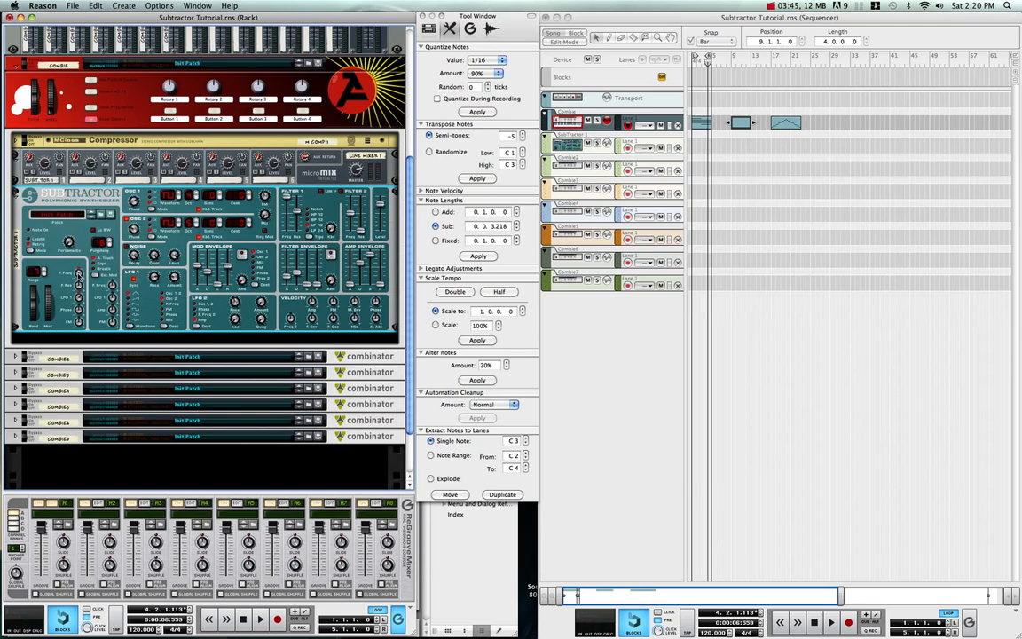
mouse_move(78, 276)
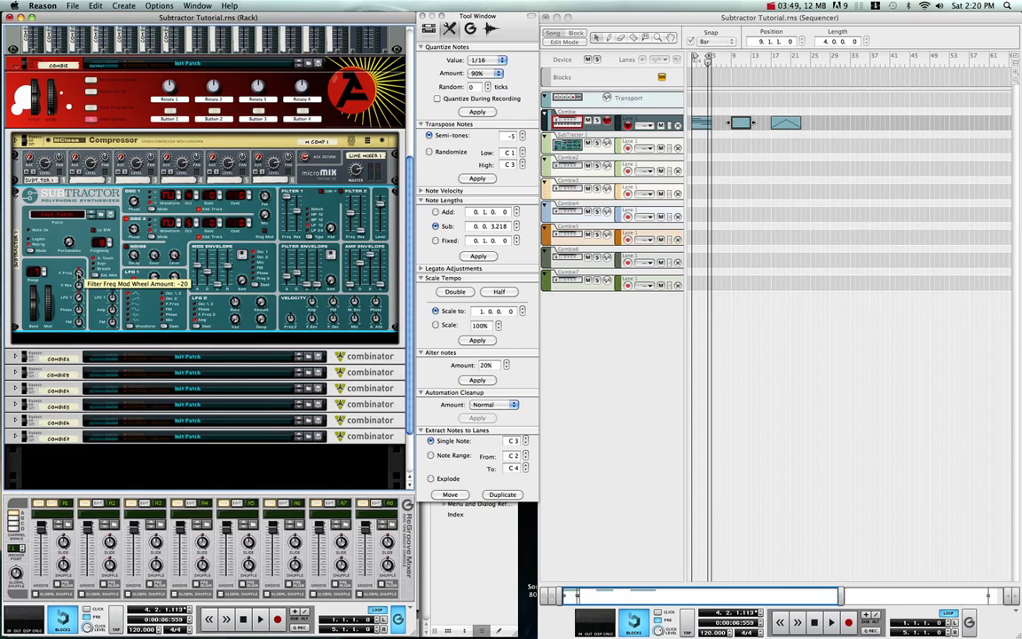
left_click_drag(51, 298, 41, 219)
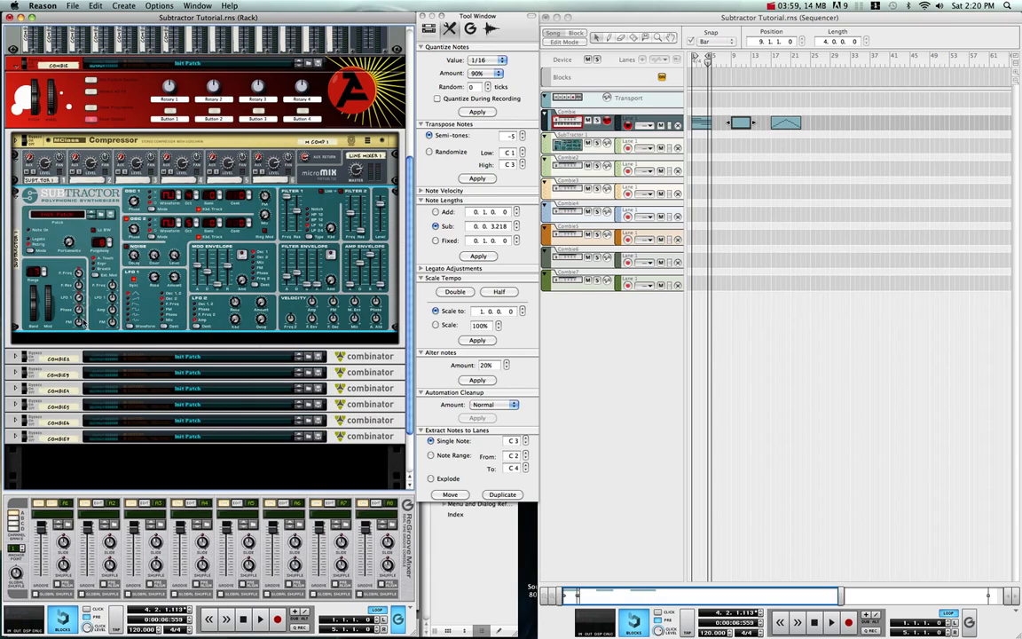
Step: Set the FM mod wheel amount to -29, test it by sweeping the mod wheel, and turn the wheel back down
left_click_drag(78, 322, 77, 354)
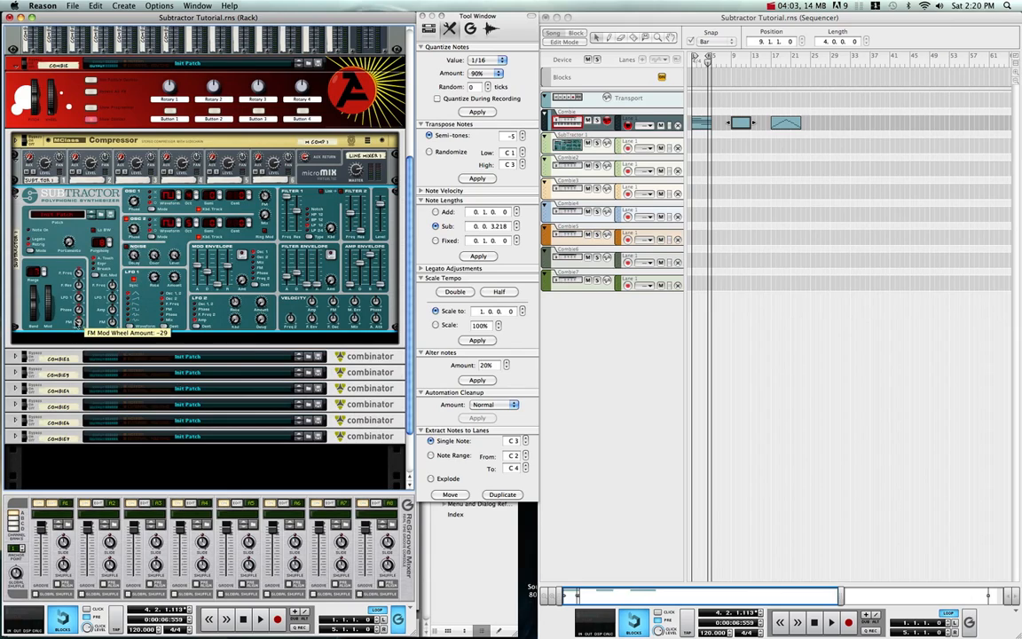
left_click_drag(49, 316, 44, 189)
left_click_drag(60, 255, 56, 321)
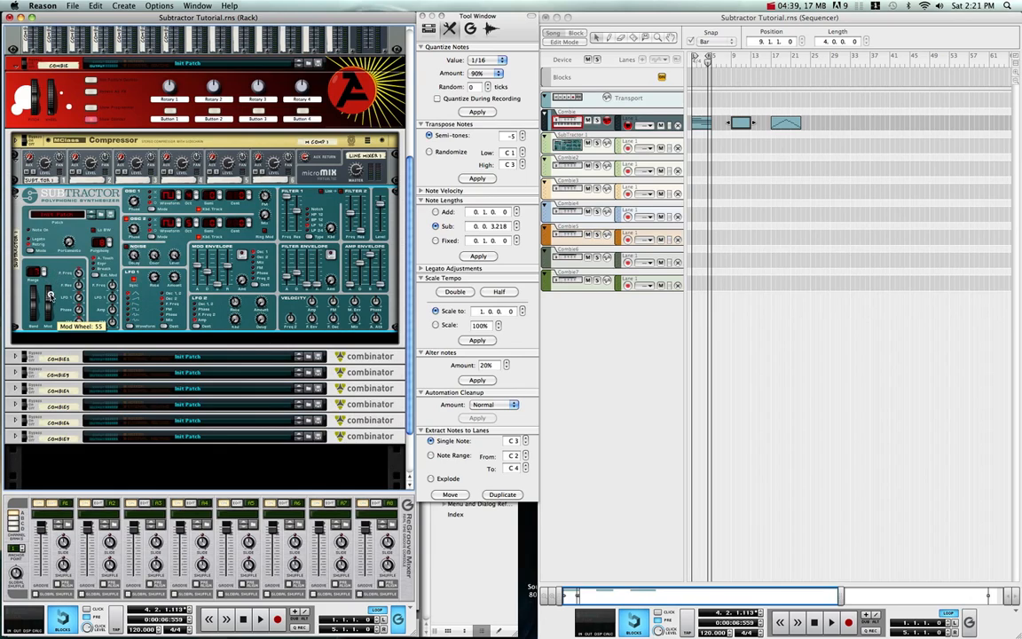
left_click_drag(49, 296, 50, 267)
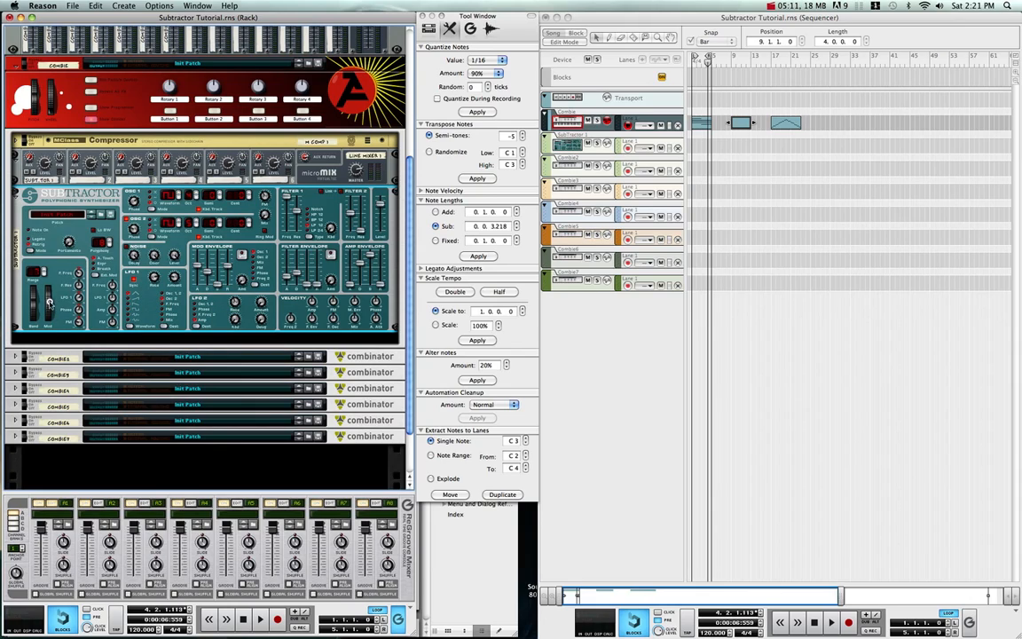
mouse_move(51, 305)
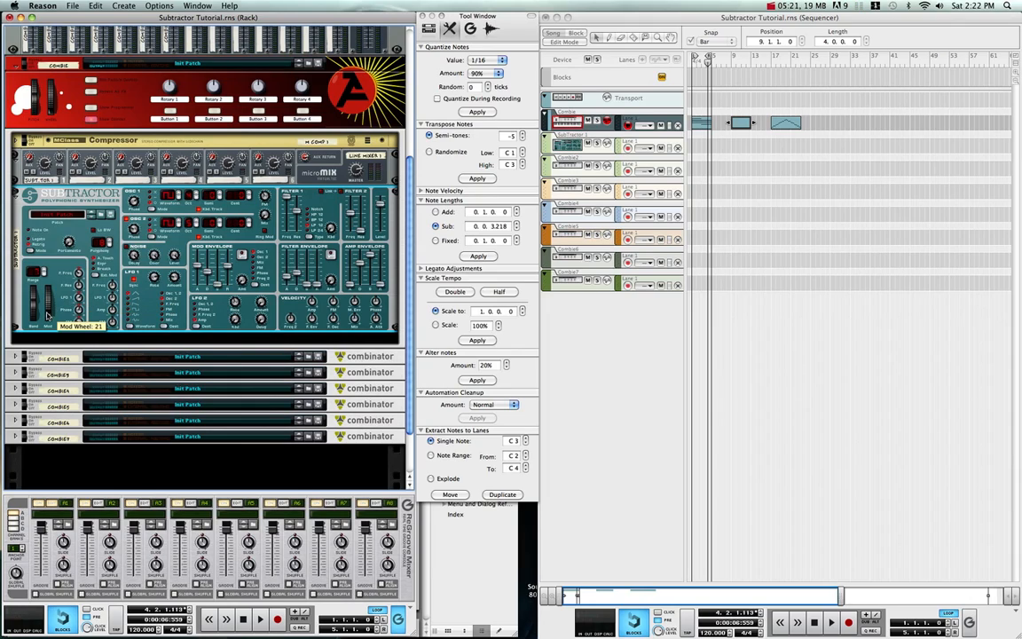
left_click_drag(48, 315, 53, 272)
left_click_drag(50, 260, 56, 348)
left_click_drag(48, 303, 50, 322)
Step: Adjust the filter frequency amounts in the mod wheel and external modulation sections
mouse_move(78, 272)
left_mouse_down()
mouse_move(80, 257)
mouse_move(99, 272)
left_mouse_up()
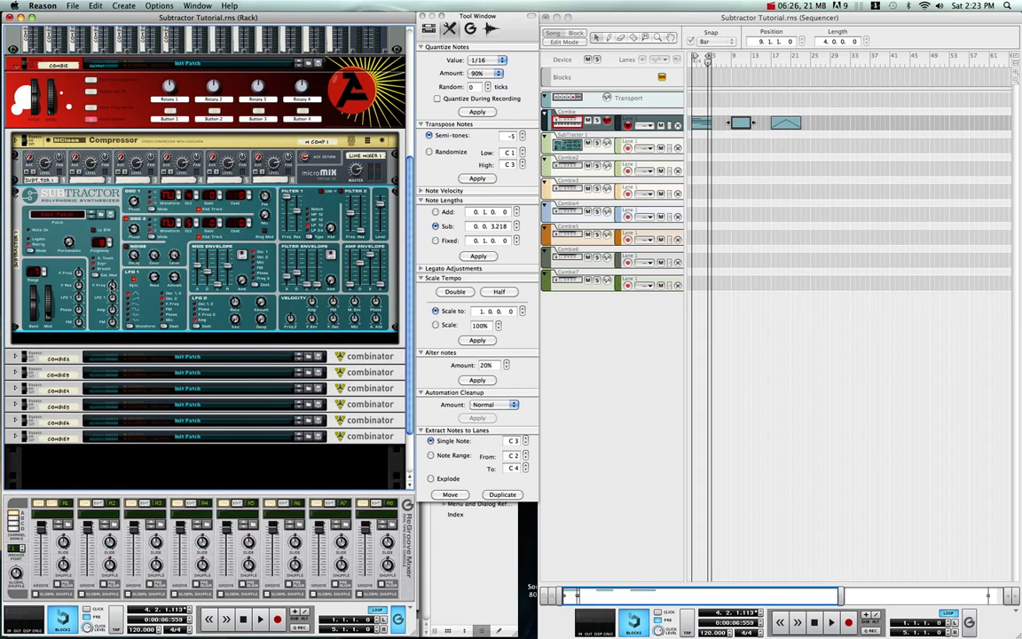
mouse_move(112, 286)
left_click_drag(113, 286, 113, 301)
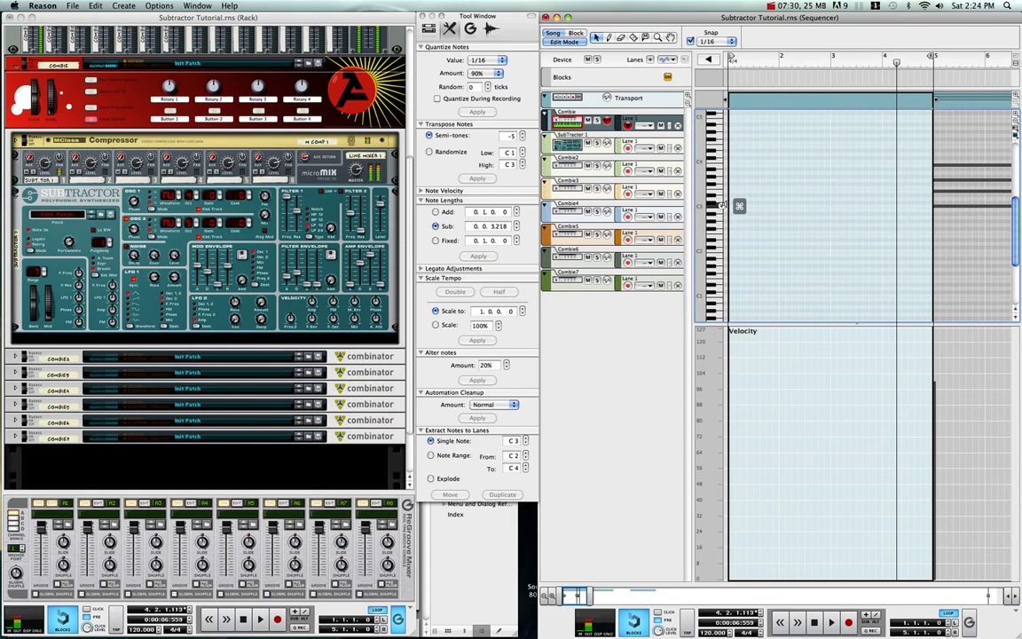
Step: Set the sequencer snap to Bar and draw one-bar notes C3, D3 and E3 starting at bars 1, 2 and 3
left_click_drag(731, 209, 767, 209)
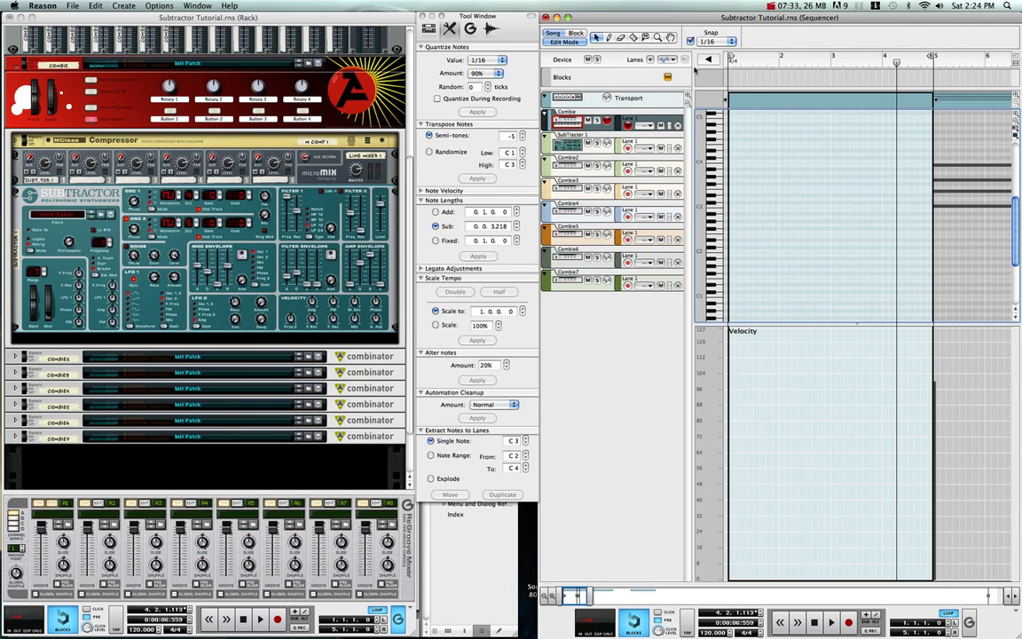
left_click(717, 40)
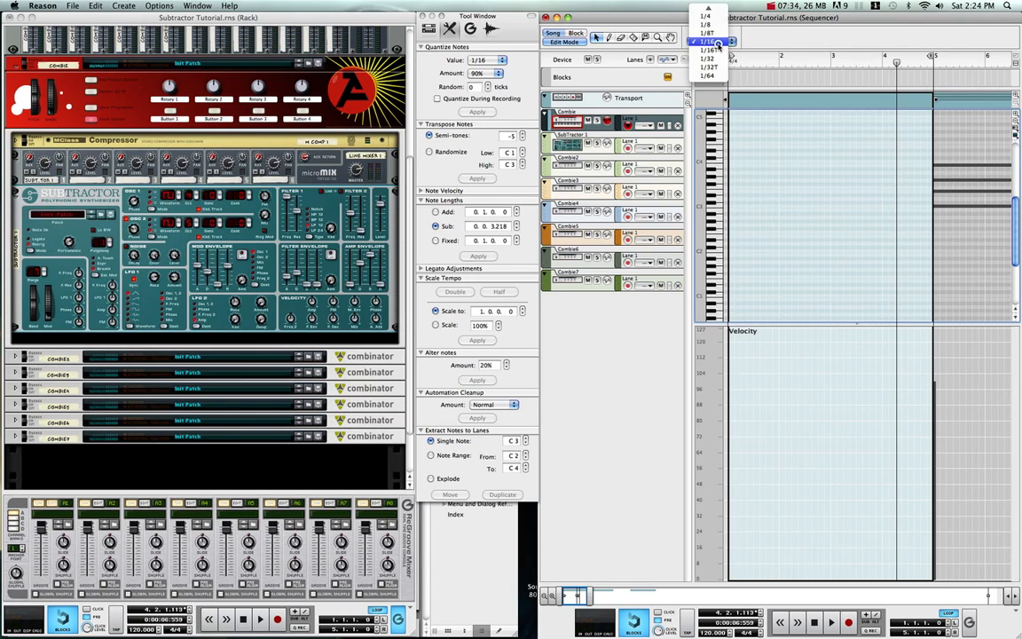
left_click(710, 10)
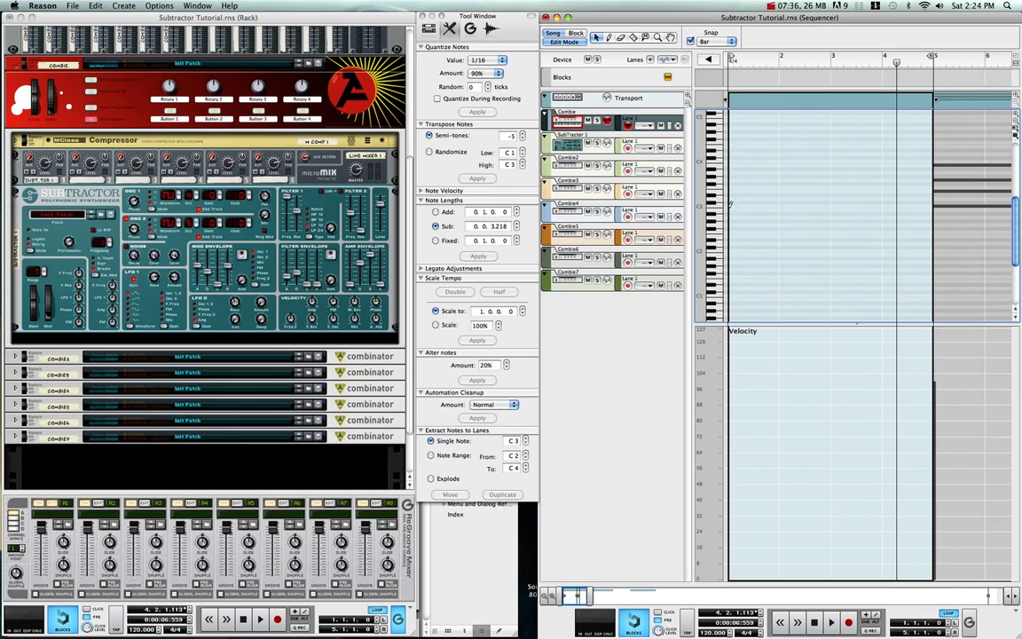
left_click(744, 207)
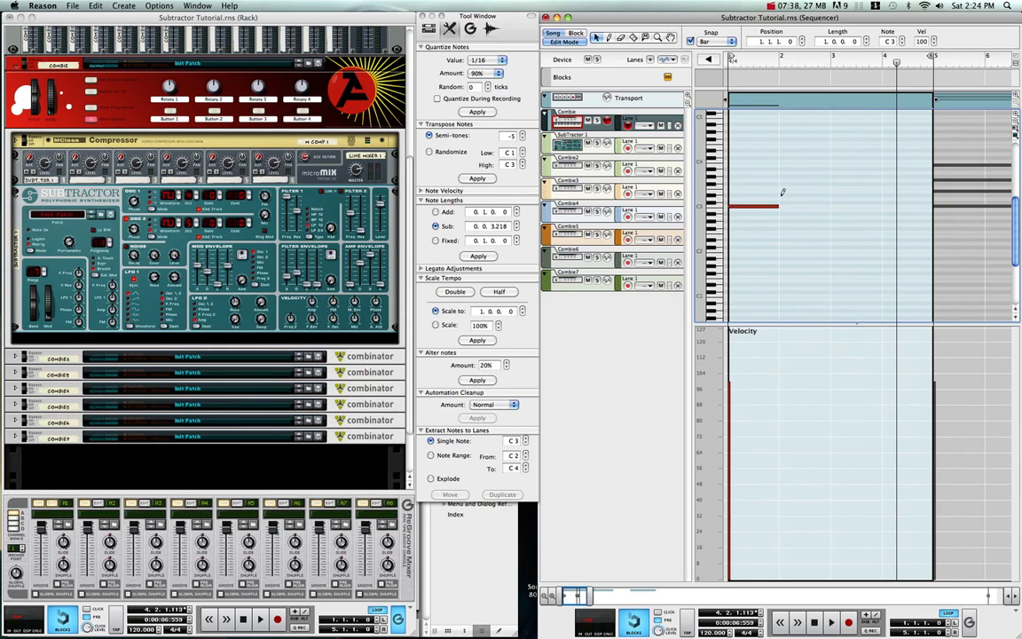
left_click(782, 198)
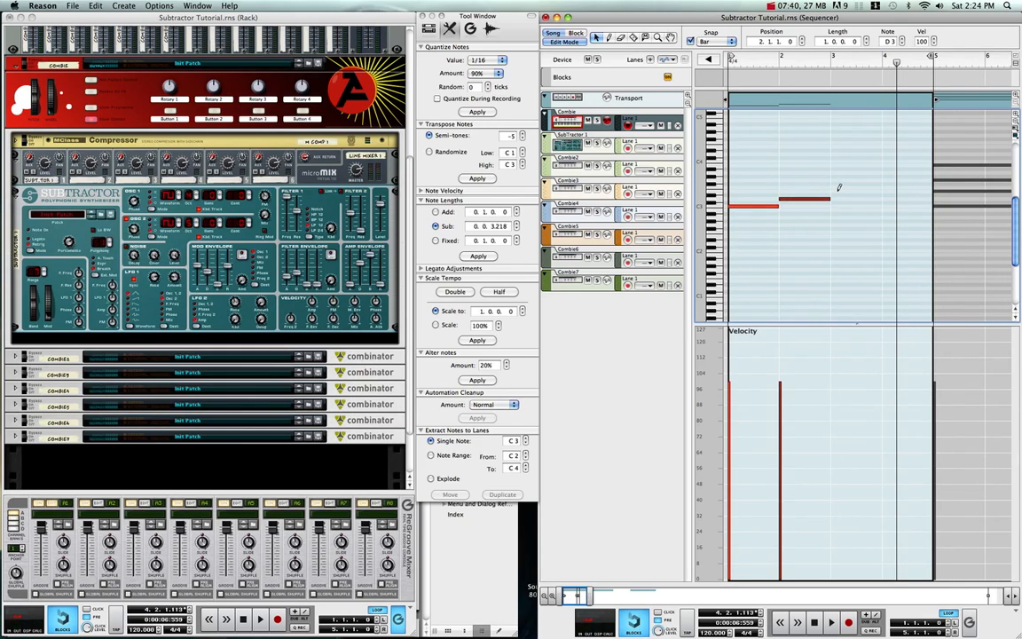
left_click(837, 191)
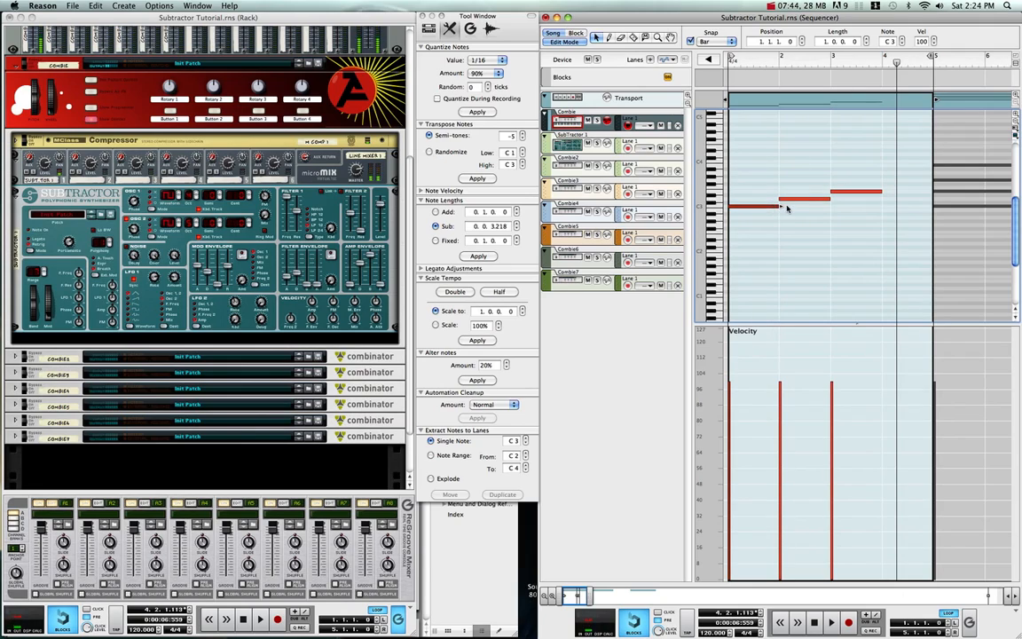
Step: Lengthen the C3 and D3 notes to two bars each and delete the E3 note
left_click_drag(781, 206, 798, 205)
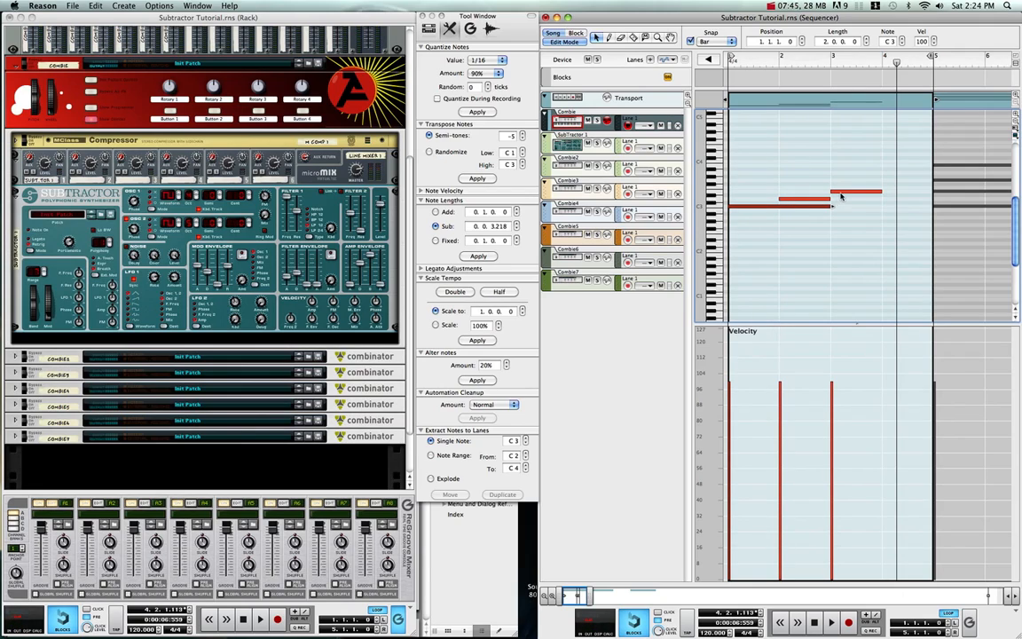
left_click(848, 192)
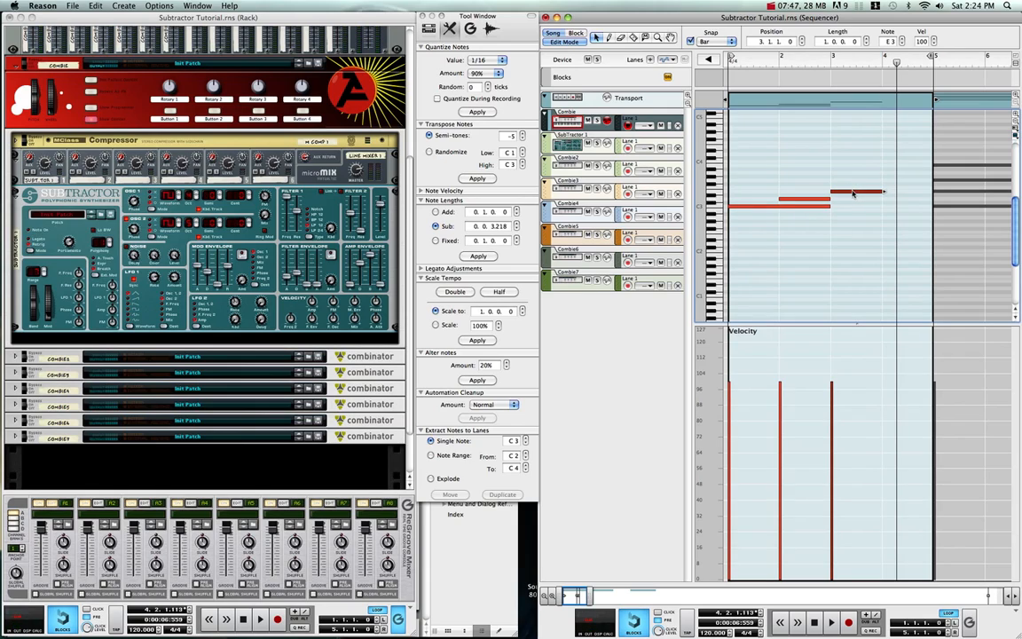
mouse_move(853, 194)
left_mouse_down()
mouse_move(802, 201)
mouse_move(863, 198)
left_mouse_up()
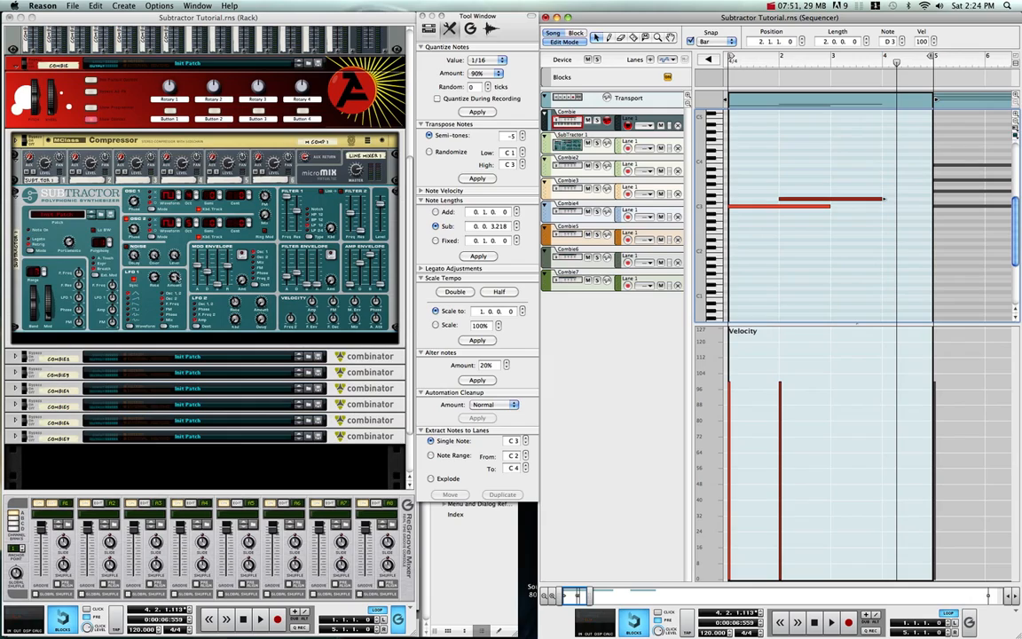
Step: Start playback and move the right loop locator to bar 4
left_click(182, 357)
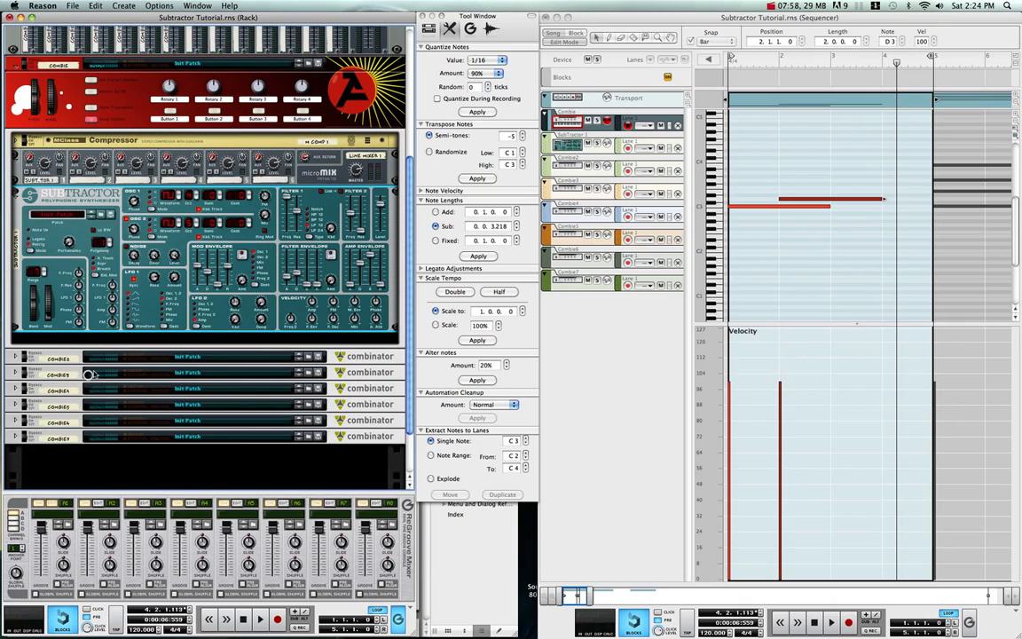
left_click(262, 621)
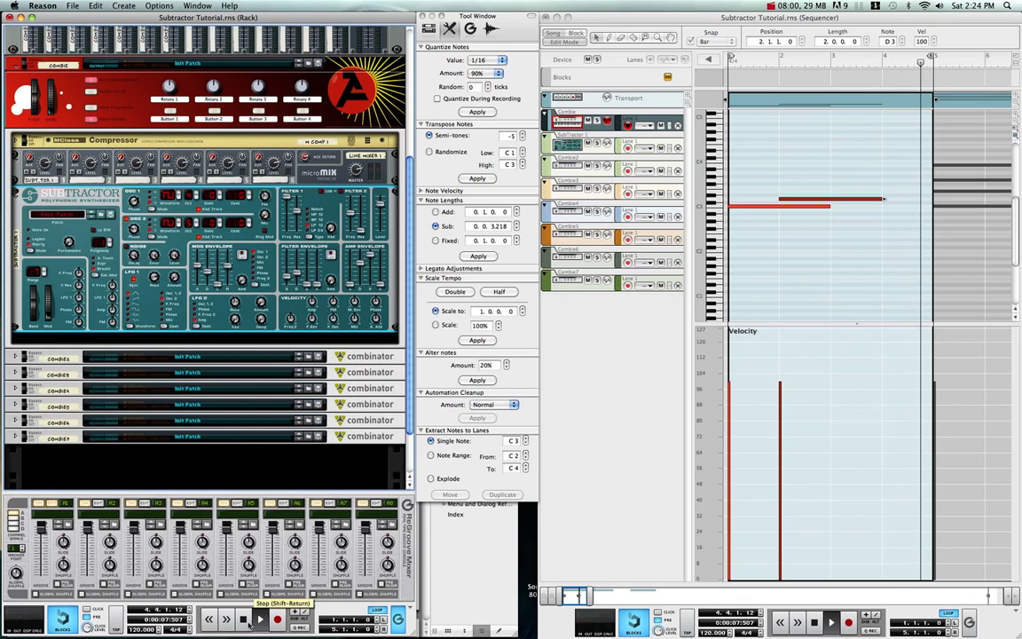
left_click(930, 58)
left_click_drag(929, 59, 881, 59)
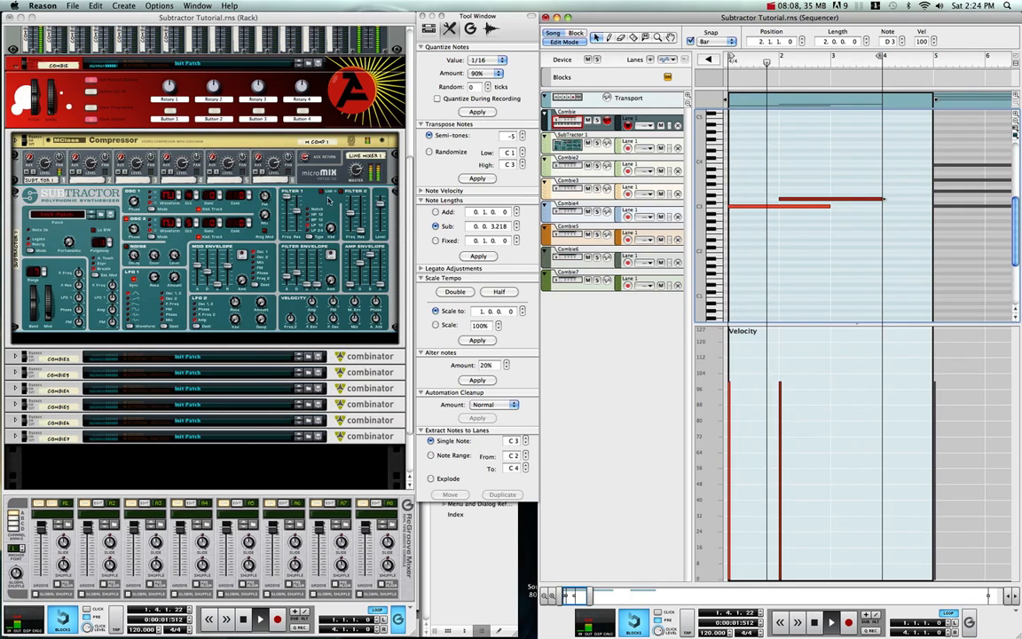
left_click(259, 178)
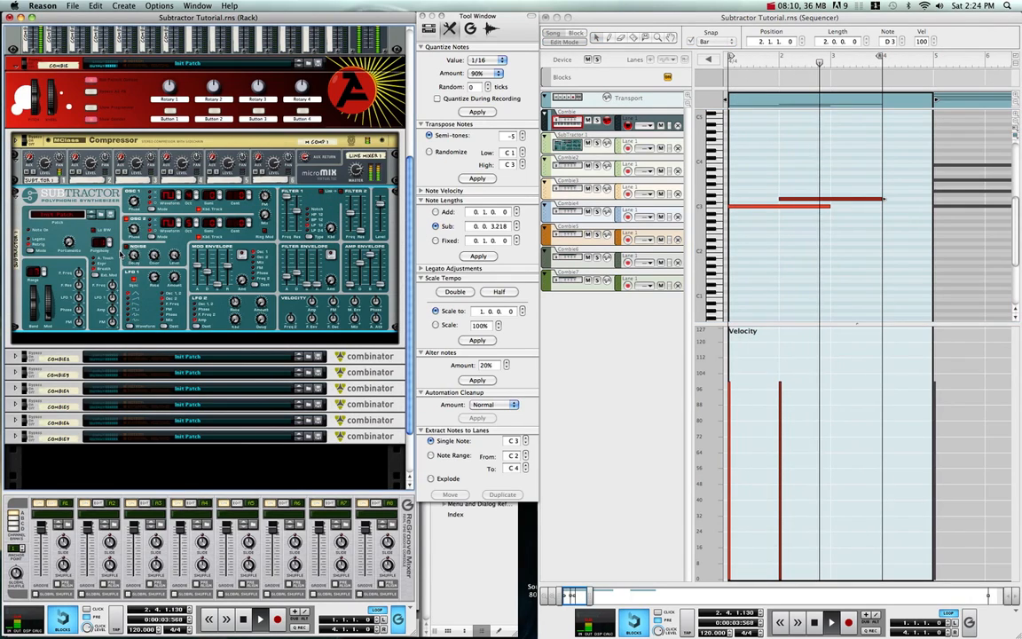
Step: Try portamento values of 76 and 94 on the Subtractor while the loop plays, and turn portamento back down
left_click_drag(69, 242, 68, 209)
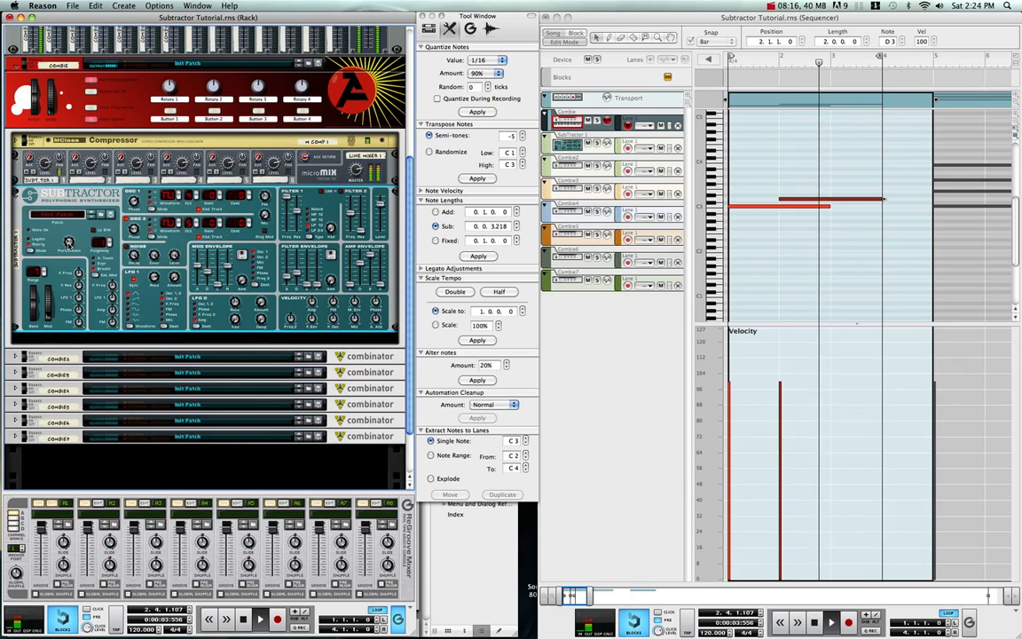
left_click_drag(69, 240, 58, 188)
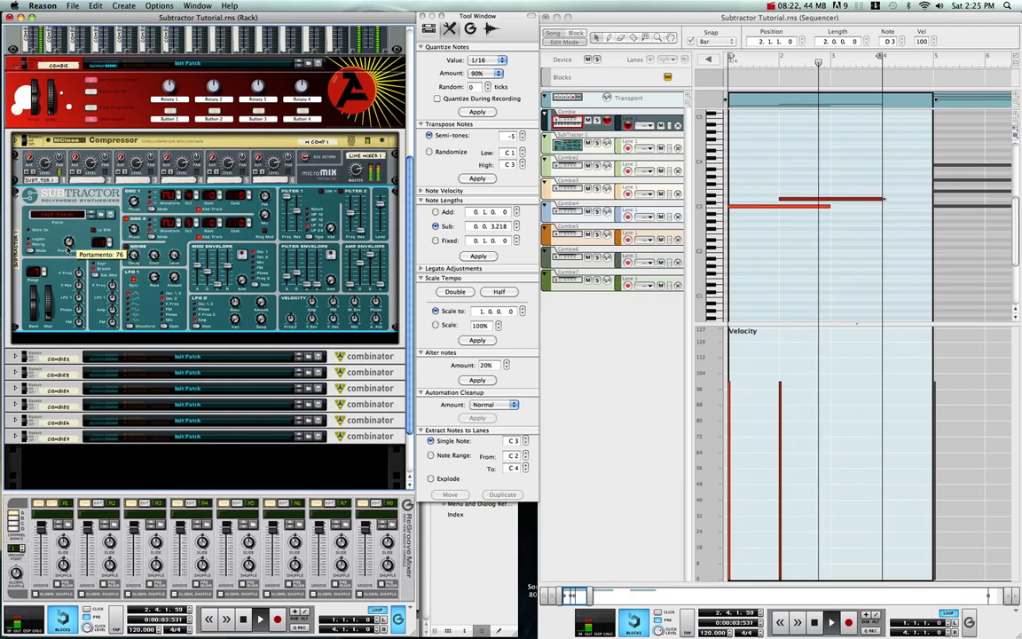
left_click_drag(68, 242, 60, 200)
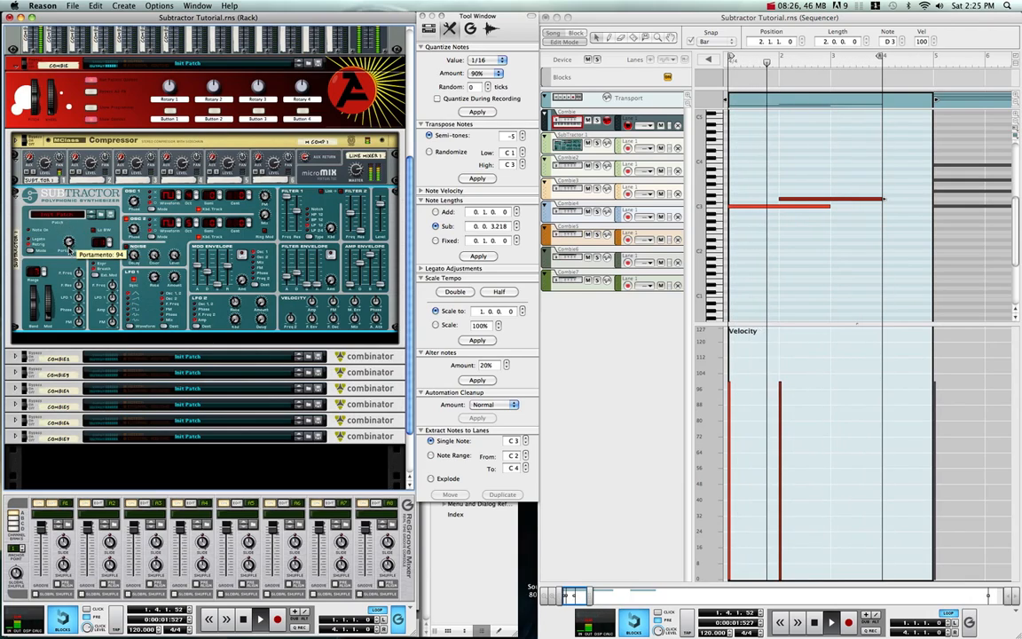
left_click_drag(69, 240, 64, 223)
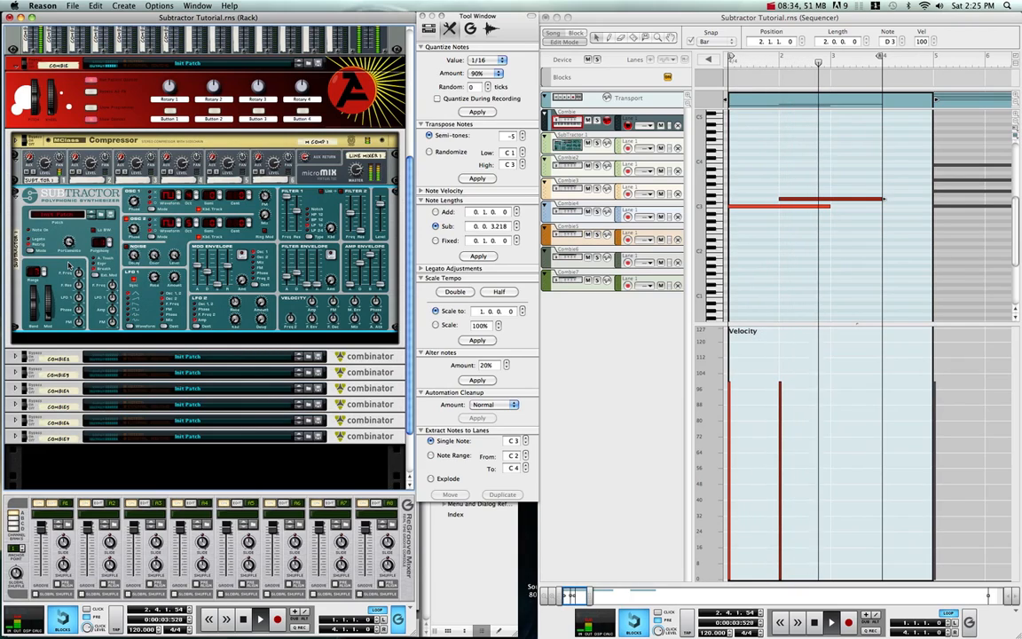
mouse_move(71, 246)
left_click_drag(71, 245, 93, 380)
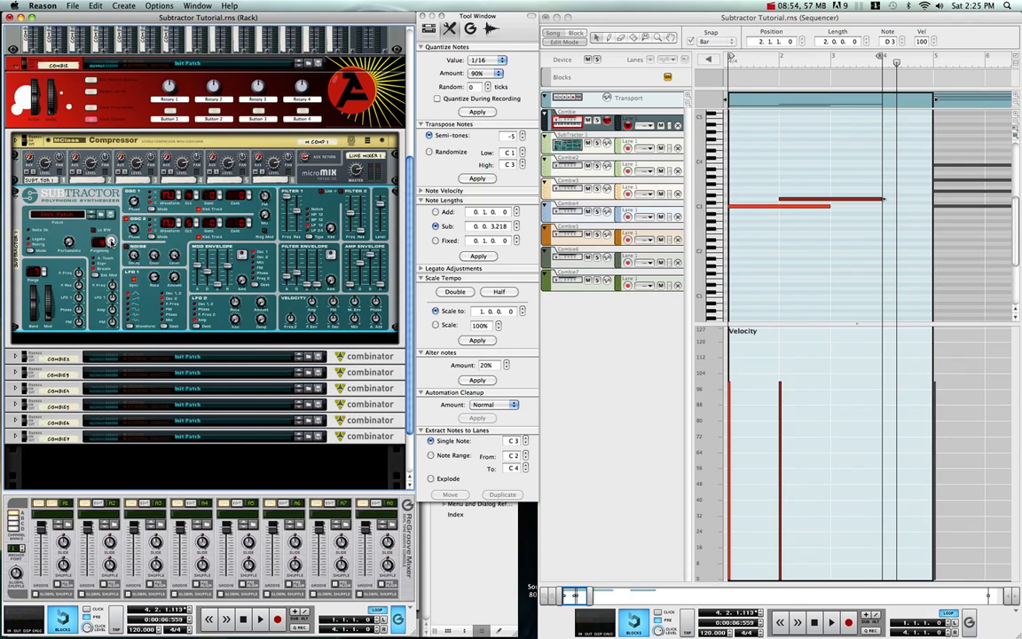
Step: Adjust the Subtractor's polyphony voice count
left_click(110, 242)
left_click(111, 242)
left_click(111, 242)
Step: Flip the rack to examine the Subtractor's rear connections with cable clutter reduced, and return to the front view
key("Tab")
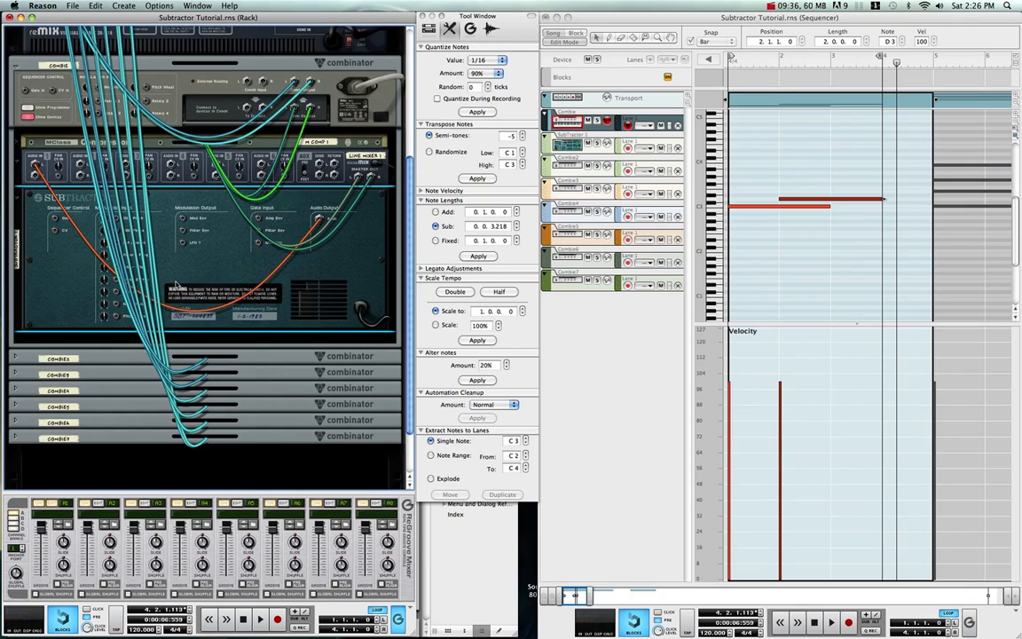
key("k")
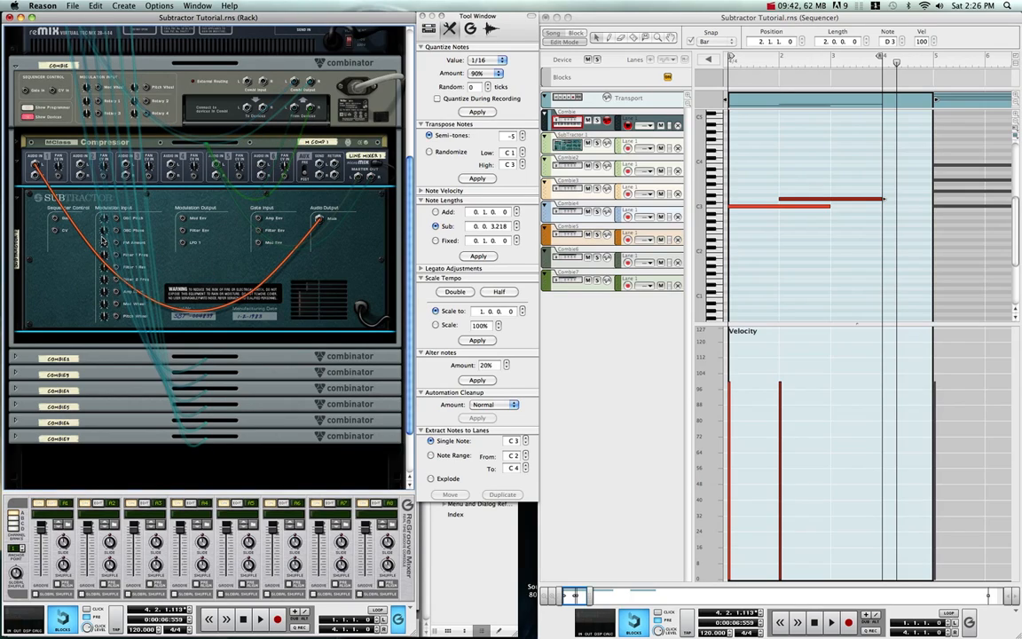
key("Tab")
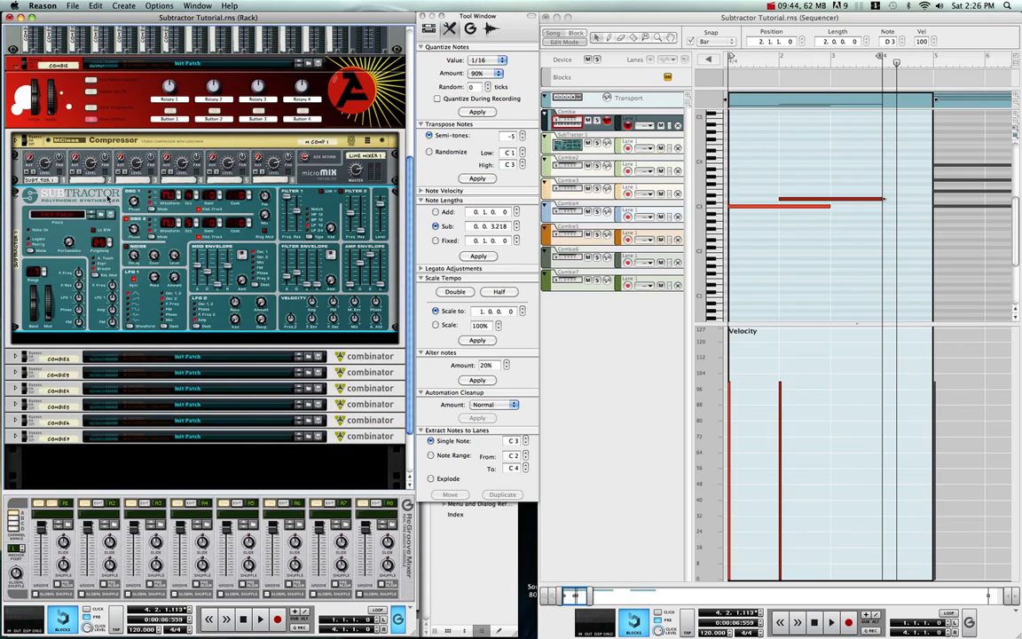